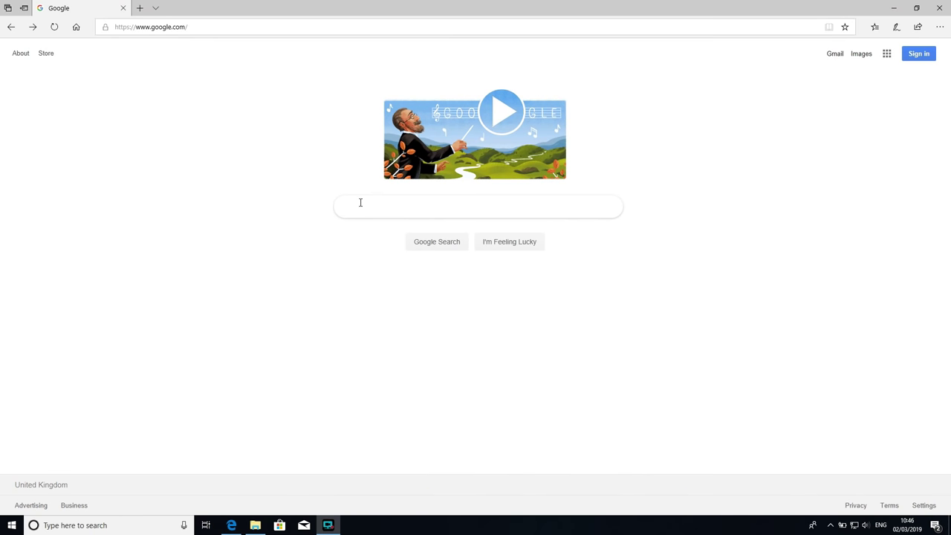
# Search Google for 'logitech g hub download' and open the Logitech G HUB support page
pyautogui.click(359, 202)
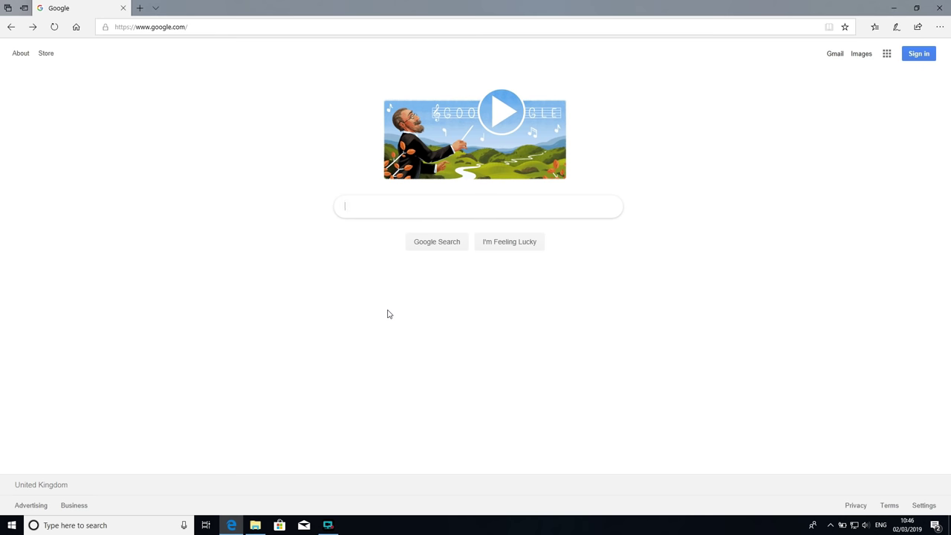
pyautogui.write('logitech g hub download')
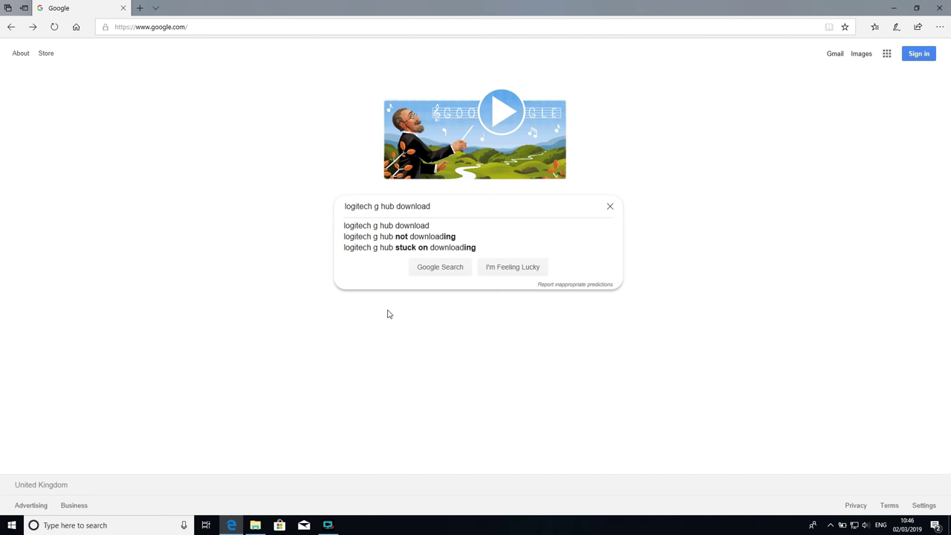
pyautogui.press('Return')
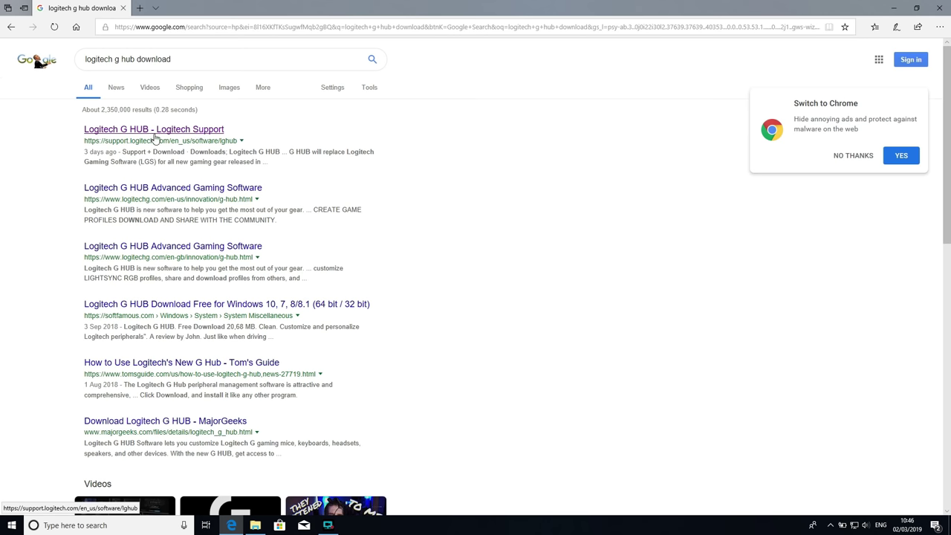
pyautogui.click(162, 131)
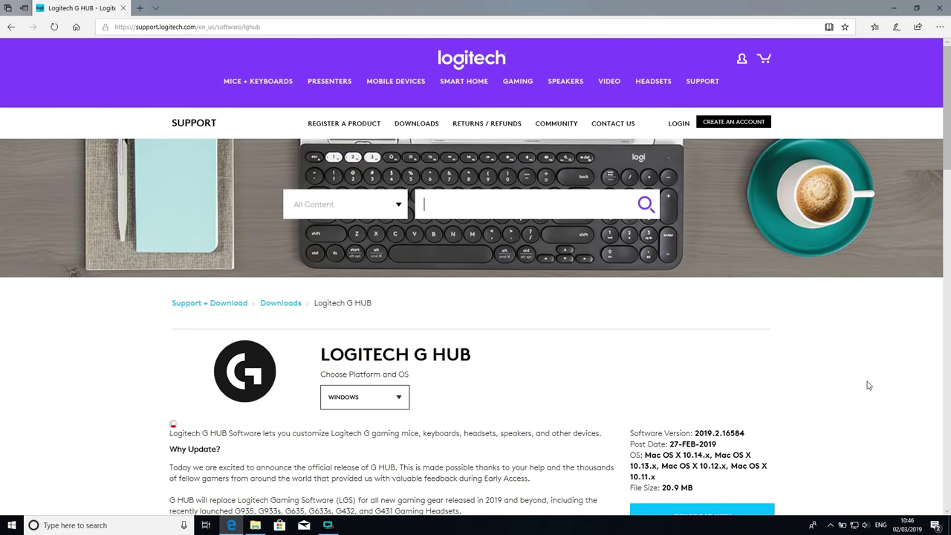
# Download the Windows G HUB installer with Download Now and run it
pyautogui.scroll(-2, 868, 385)
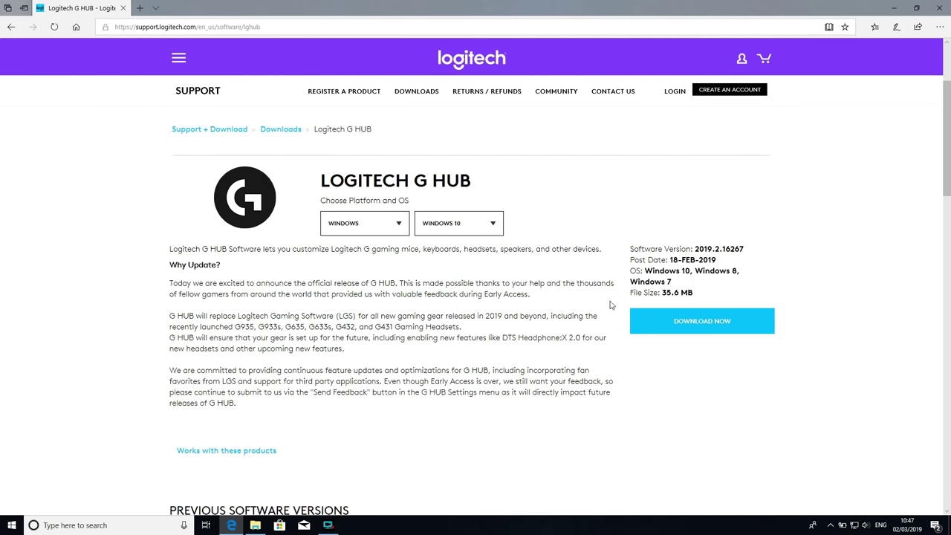
pyautogui.click(703, 325)
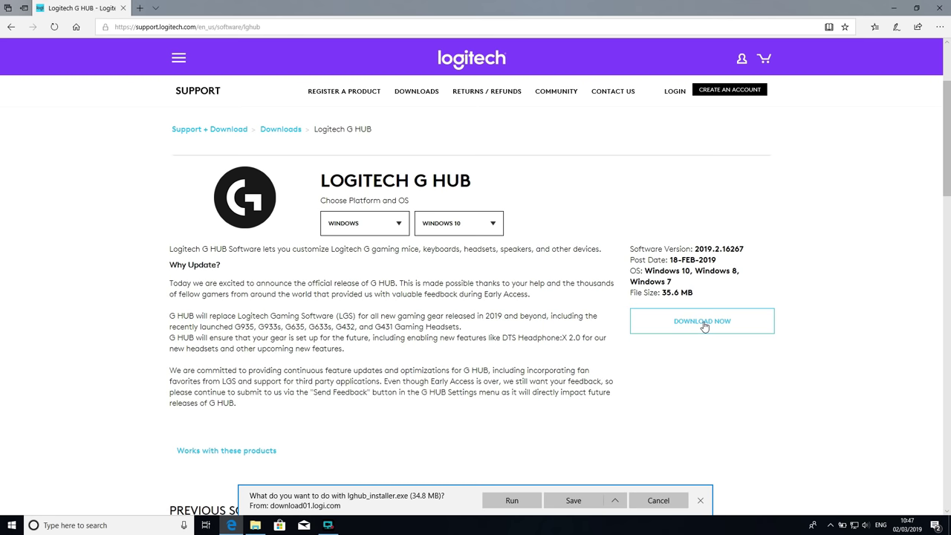
pyautogui.click(508, 502)
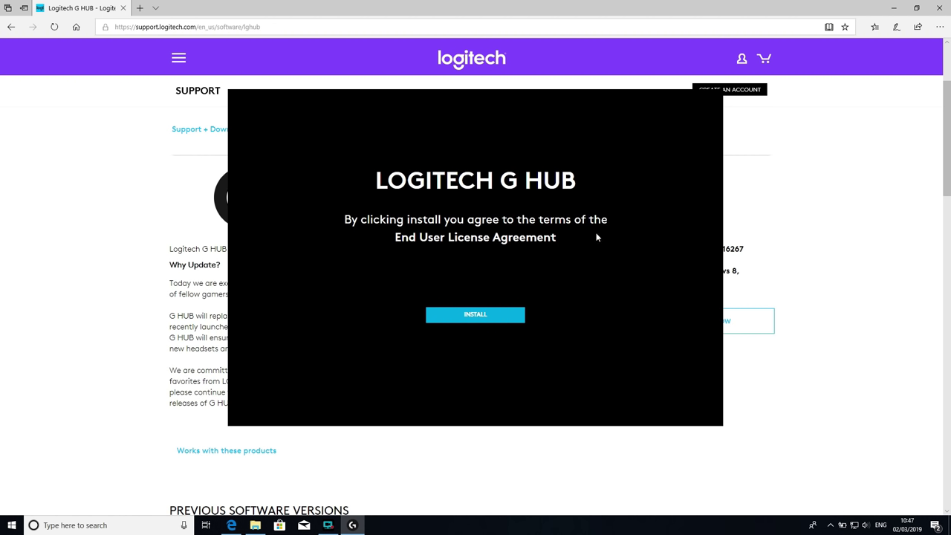
# Accept the licence, install G HUB, and dismiss the Download Successful message
pyautogui.click(461, 324)
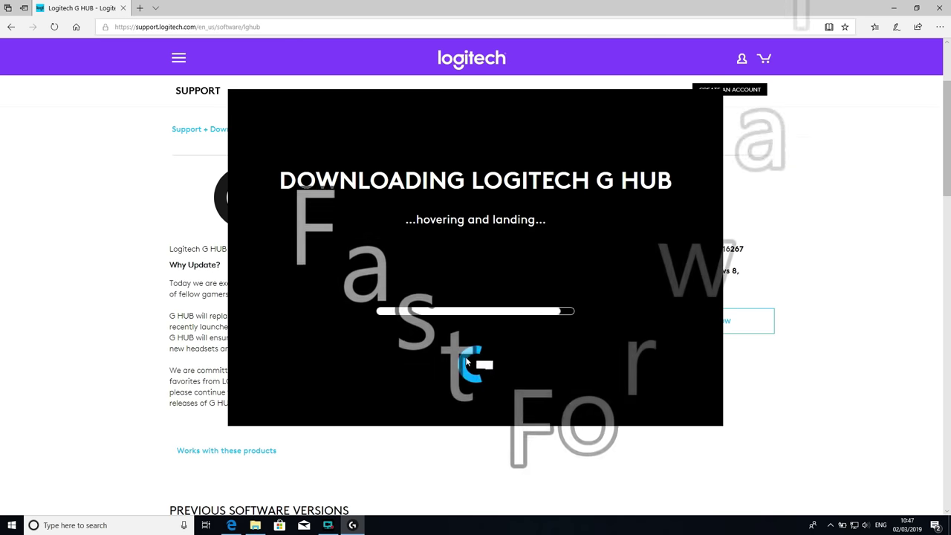
pyautogui.click(476, 314)
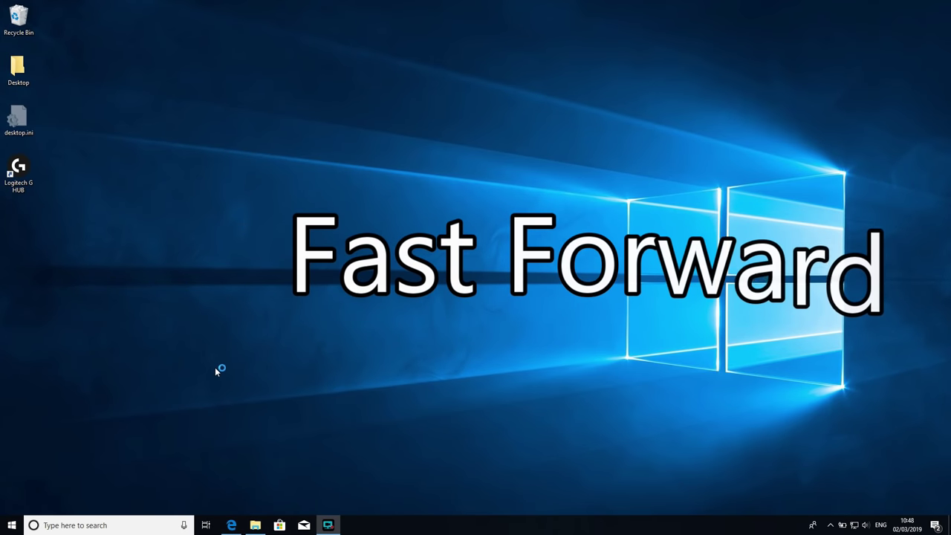
# Launch G HUB from its desktop shortcut and open the G502 HERO's lighting settings
pyautogui.doubleClick(22, 165)
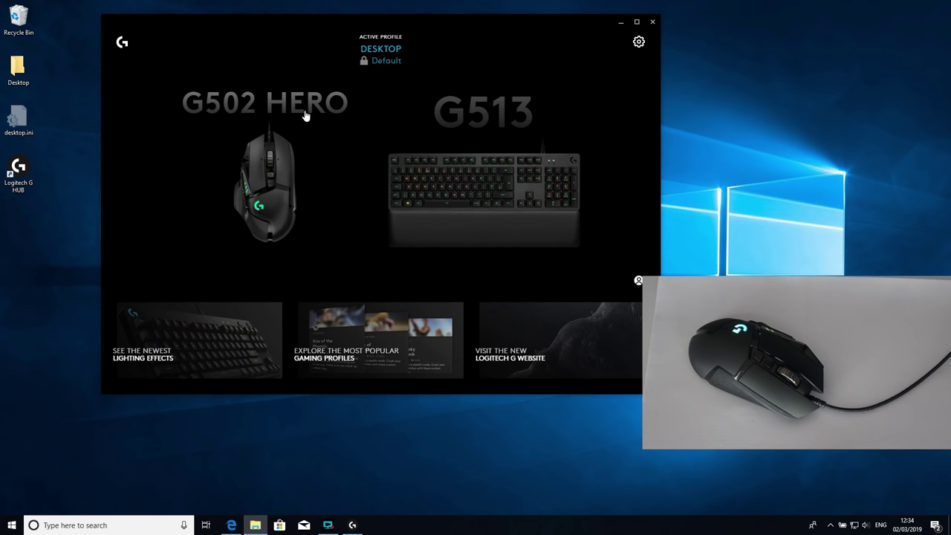
pyautogui.click(264, 202)
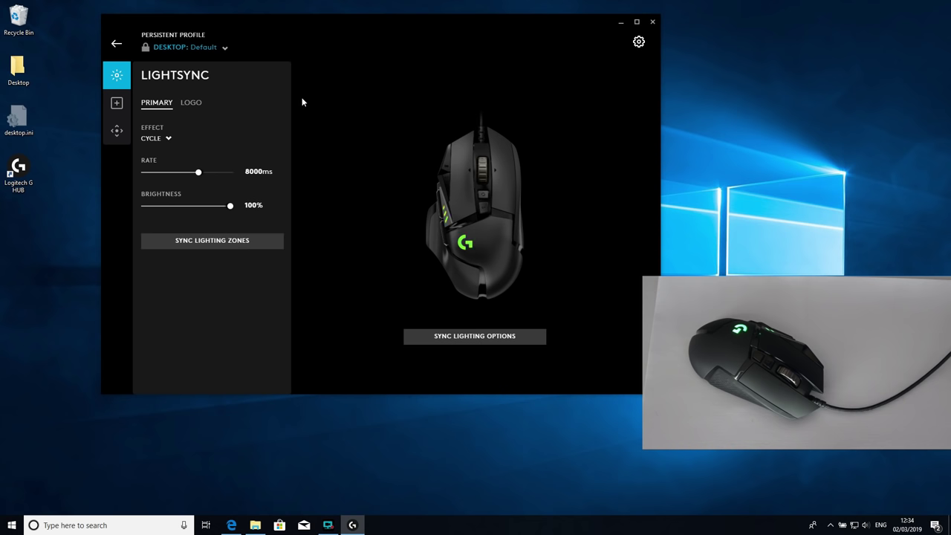
# Set the cycle rate to 1000ms for both the PRIMARY and LOGO lighting zones
pyautogui.click(198, 172)
pyautogui.moveTo(199, 172); pyautogui.dragTo(230, 172)
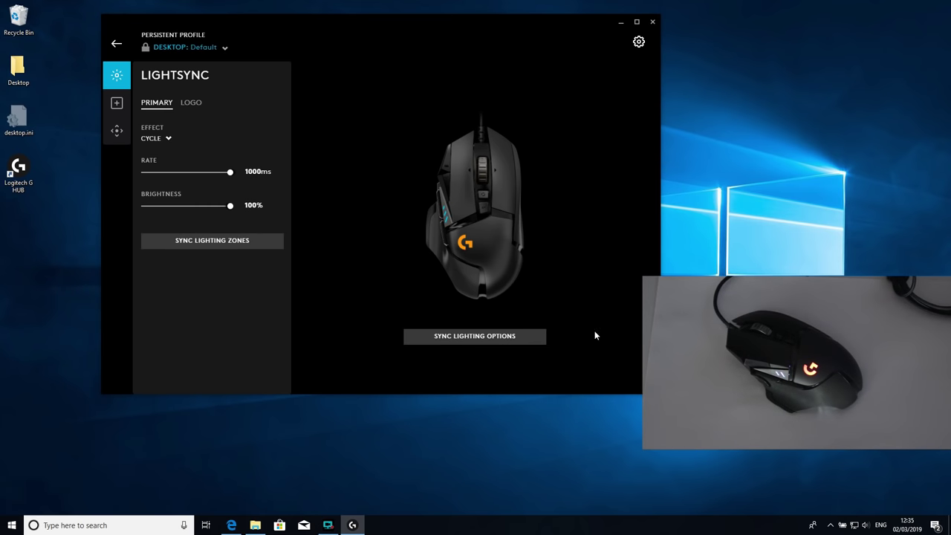
pyautogui.click(189, 104)
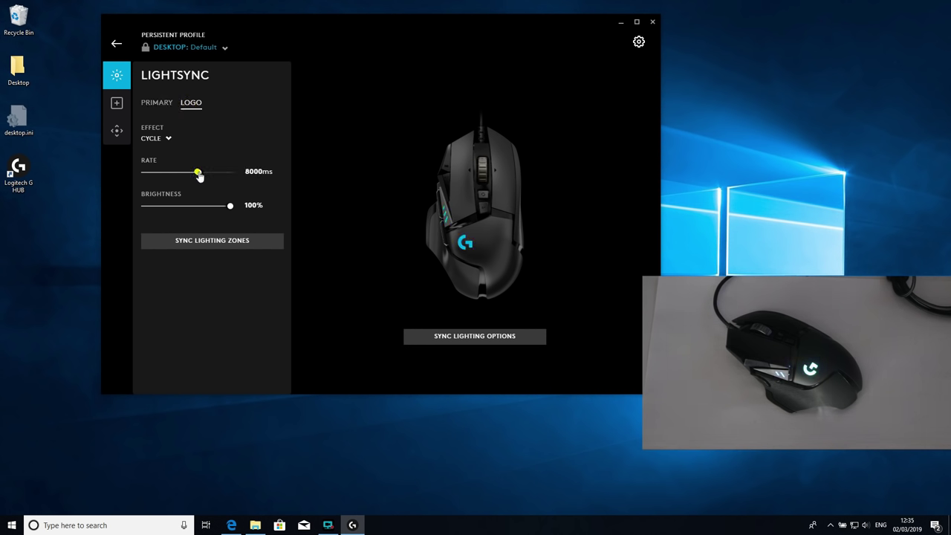
pyautogui.click(197, 172)
pyautogui.moveTo(257, 179); pyautogui.dragTo(256, 185)
# Make the PRIMARY lighting a FIXED purple colour (R 192, G 2, B 255)
pyautogui.click(157, 103)
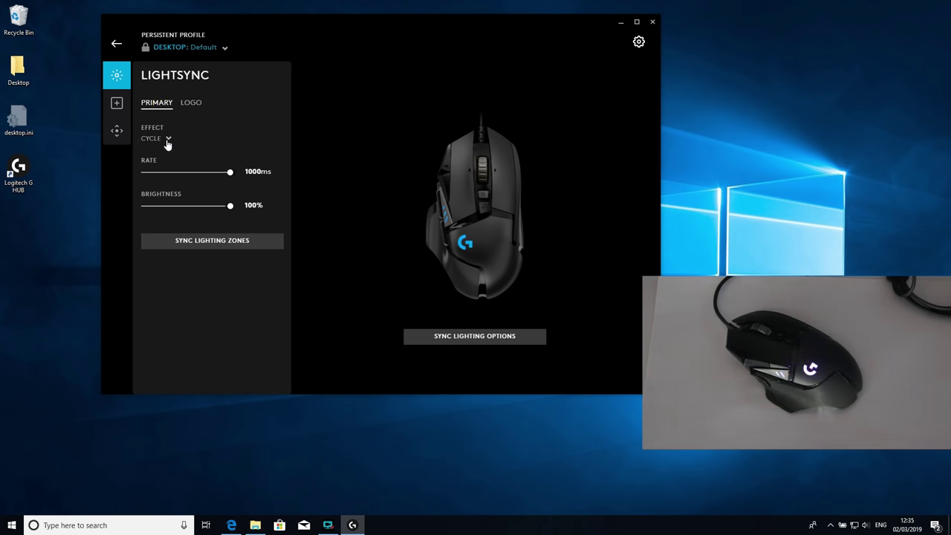
pyautogui.click(167, 140)
pyautogui.click(150, 153)
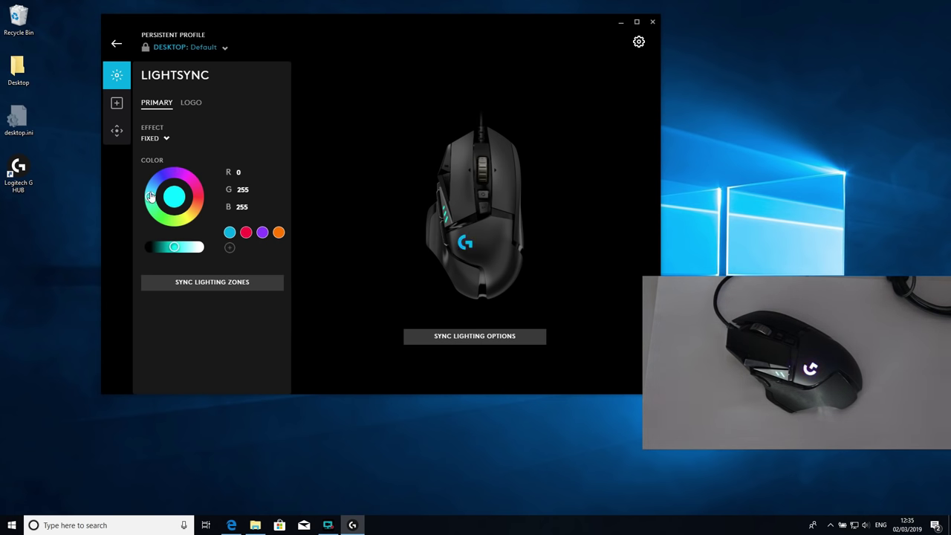
pyautogui.moveTo(150, 197); pyautogui.dragTo(185, 168)
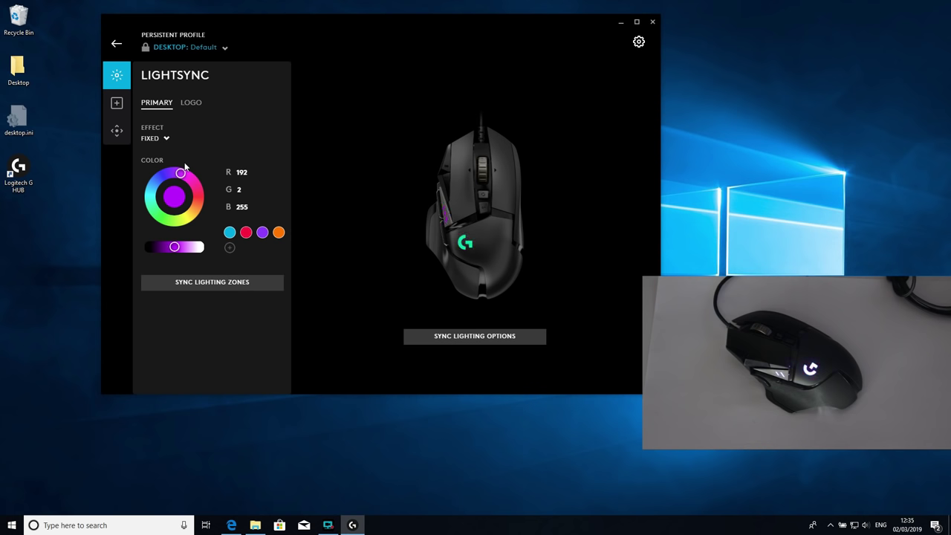
pyautogui.click(193, 102)
# Give the LOGO zone a fixed yellow-green colour
pyautogui.click(168, 138)
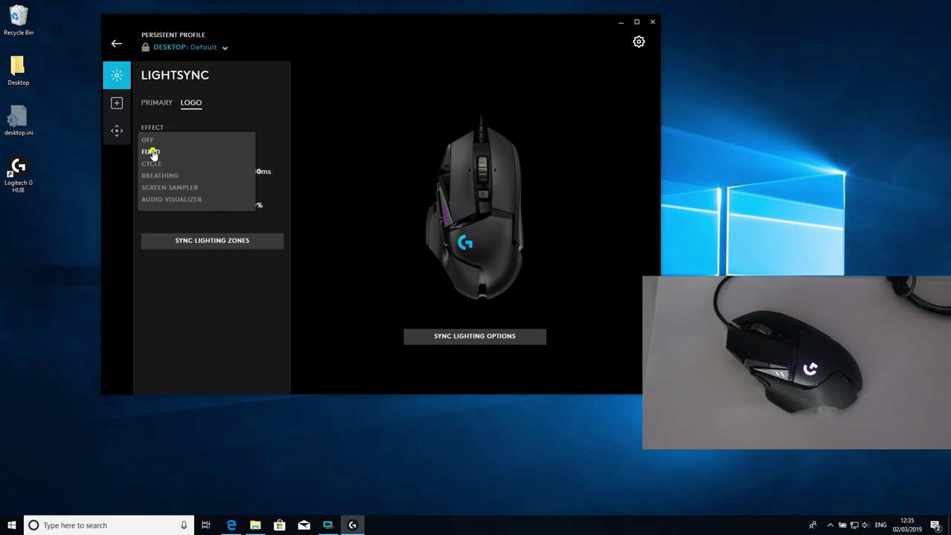
pyautogui.click(151, 149)
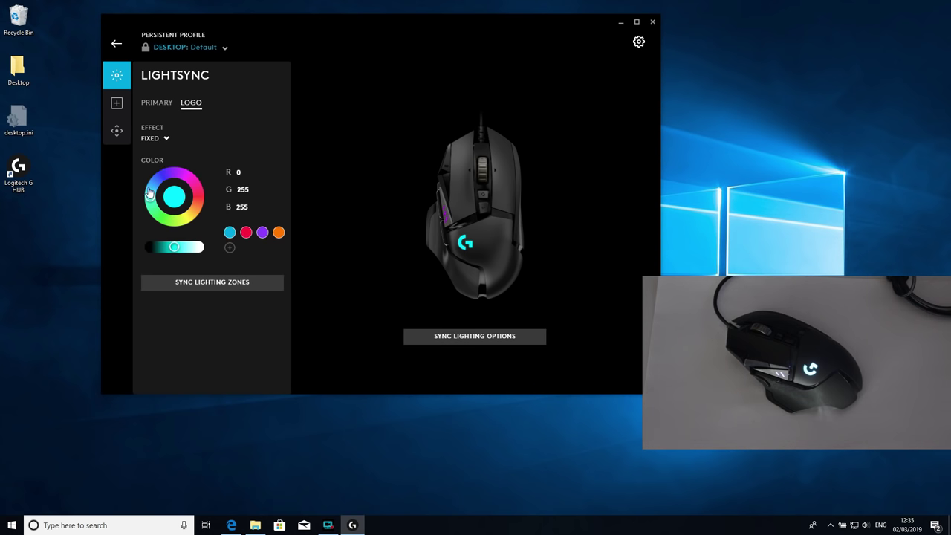
pyautogui.moveTo(147, 193); pyautogui.dragTo(193, 182)
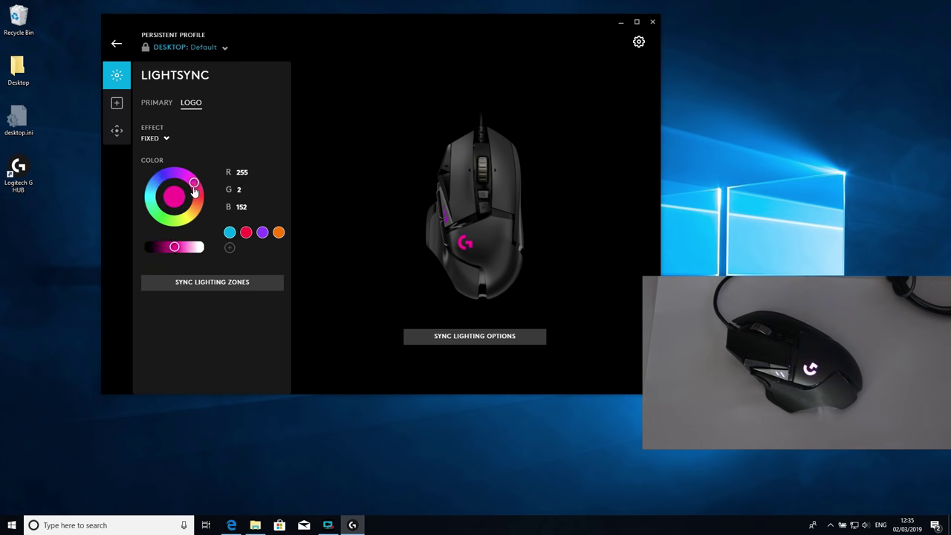
pyautogui.moveTo(194, 182); pyautogui.dragTo(181, 222)
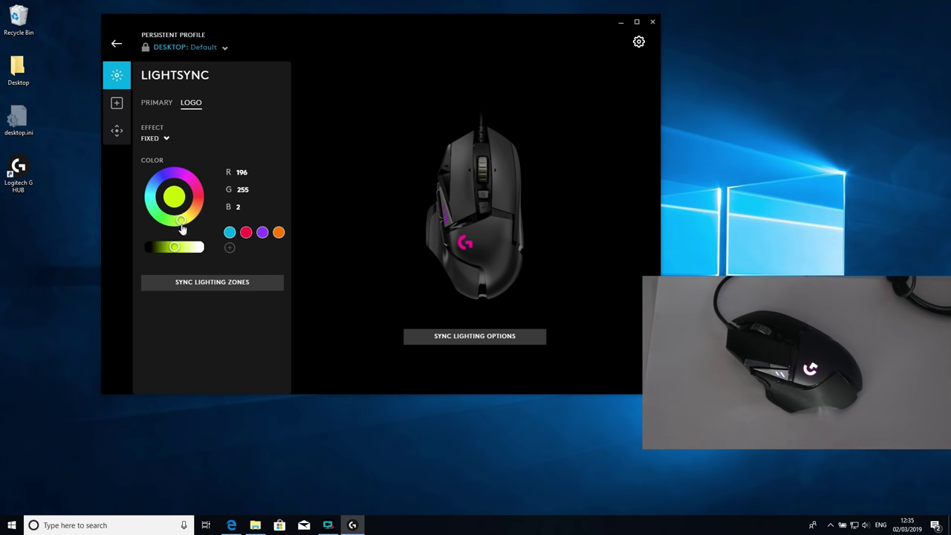
# Set both the PRIMARY and LOGO lighting effects to BREATHING
pyautogui.click(164, 103)
pyautogui.click(162, 140)
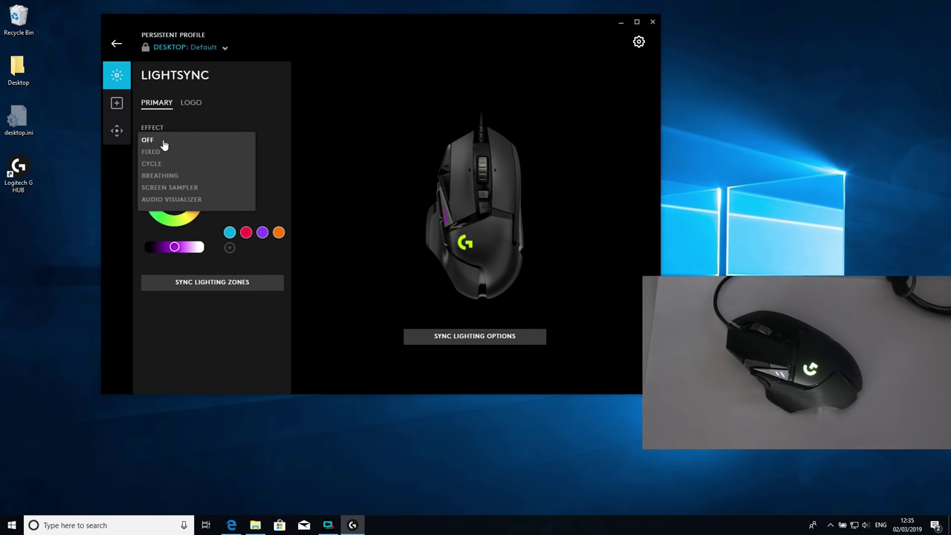
pyautogui.click(154, 182)
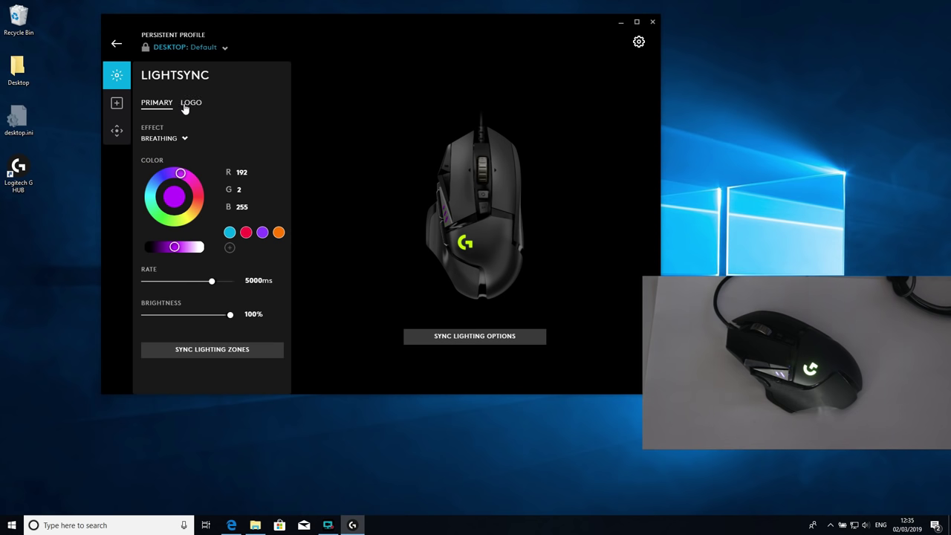
pyautogui.click(185, 106)
pyautogui.click(160, 139)
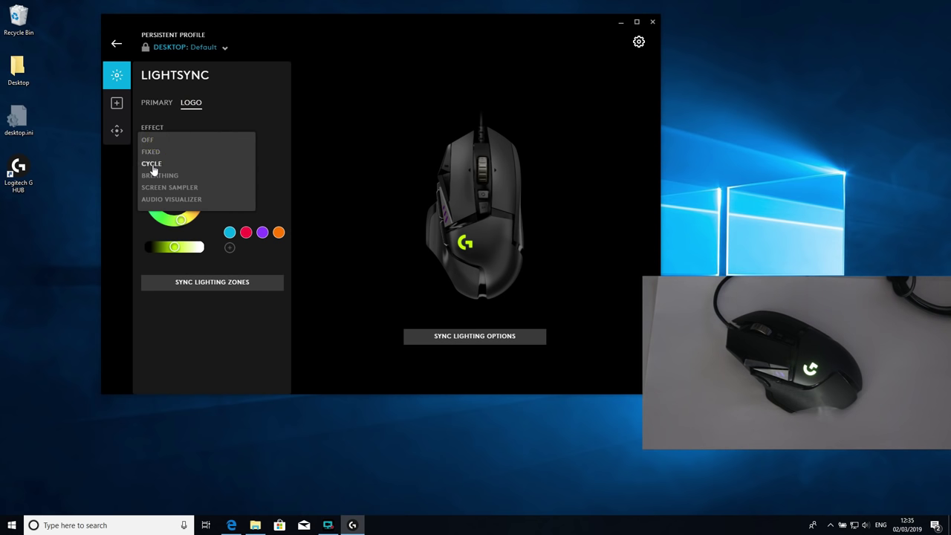
pyautogui.click(154, 175)
pyautogui.click(161, 107)
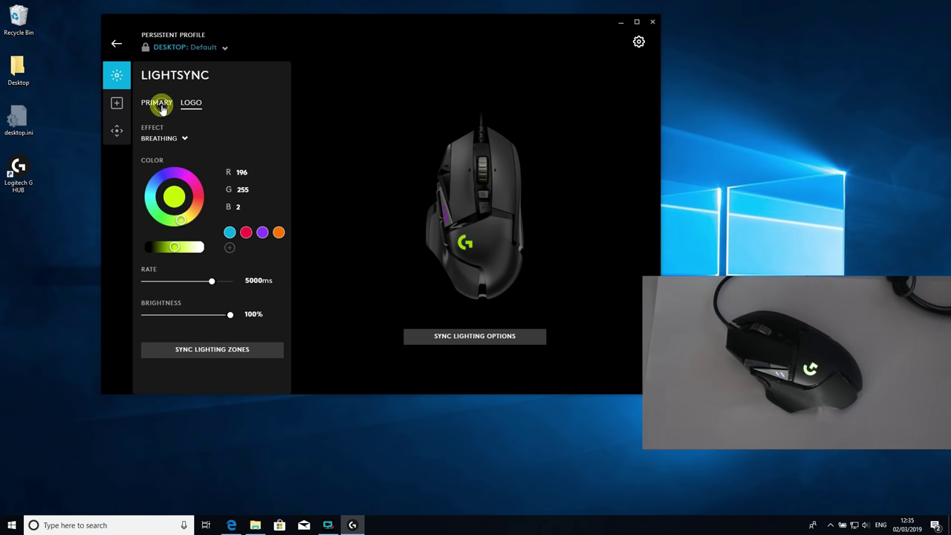
# Change the lighting effect to SCREEN SAMPLER, then to AUDIO VISUALIZER
pyautogui.click(159, 138)
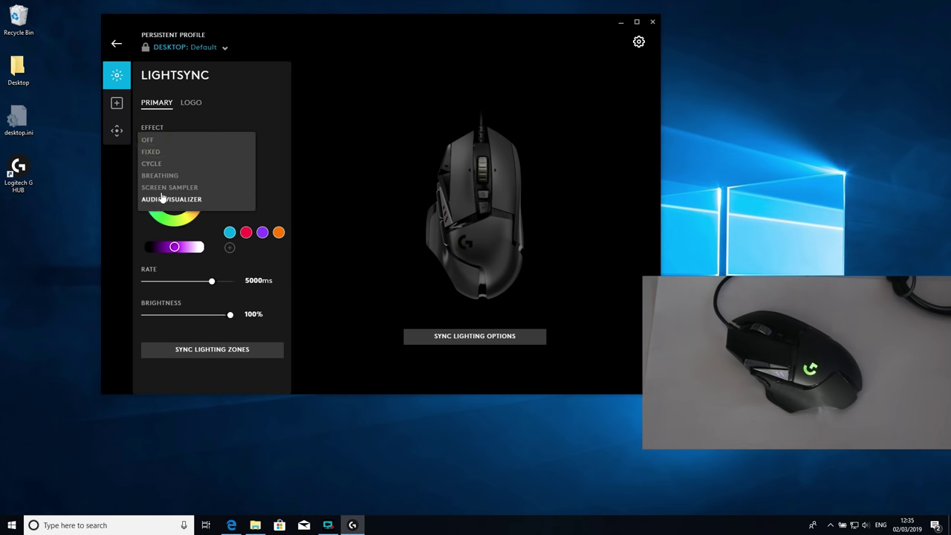
pyautogui.click(164, 187)
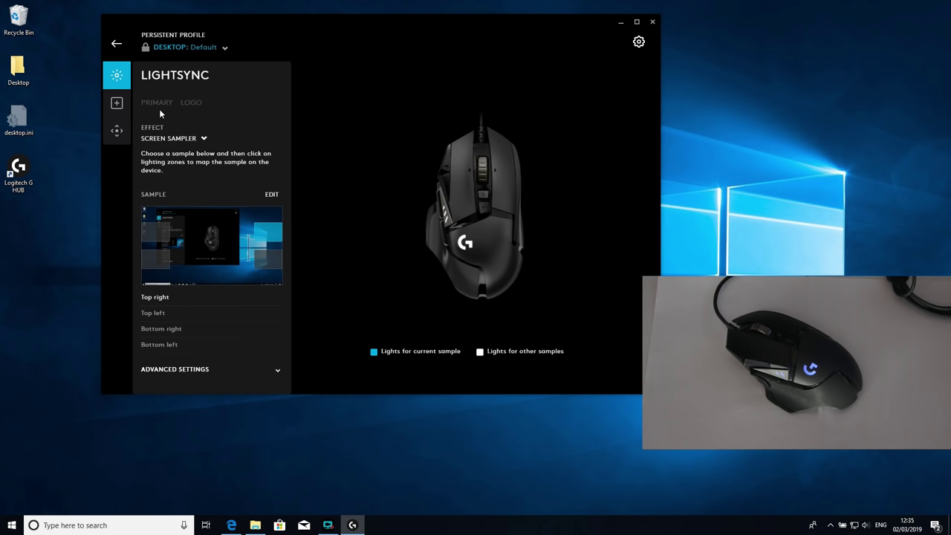
pyautogui.click(161, 141)
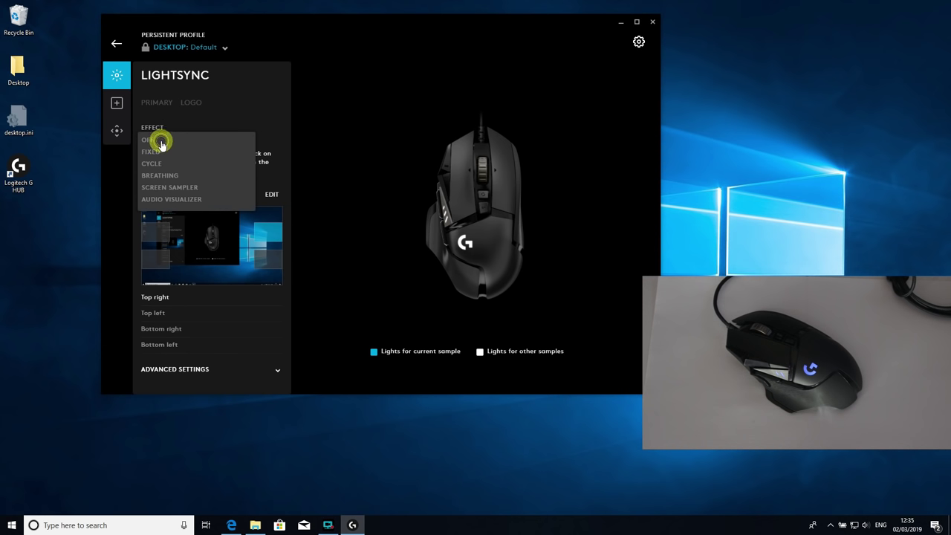
pyautogui.click(156, 204)
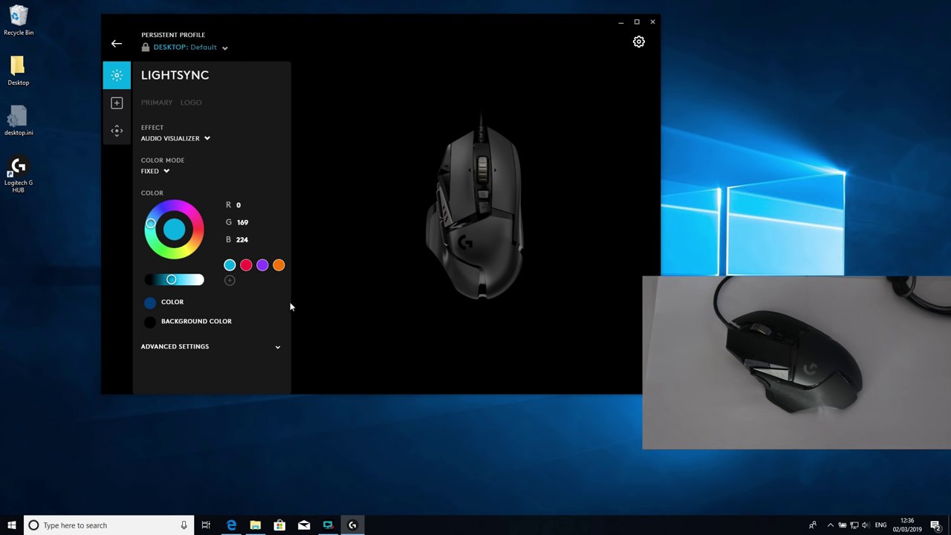
pyautogui.click(117, 103)
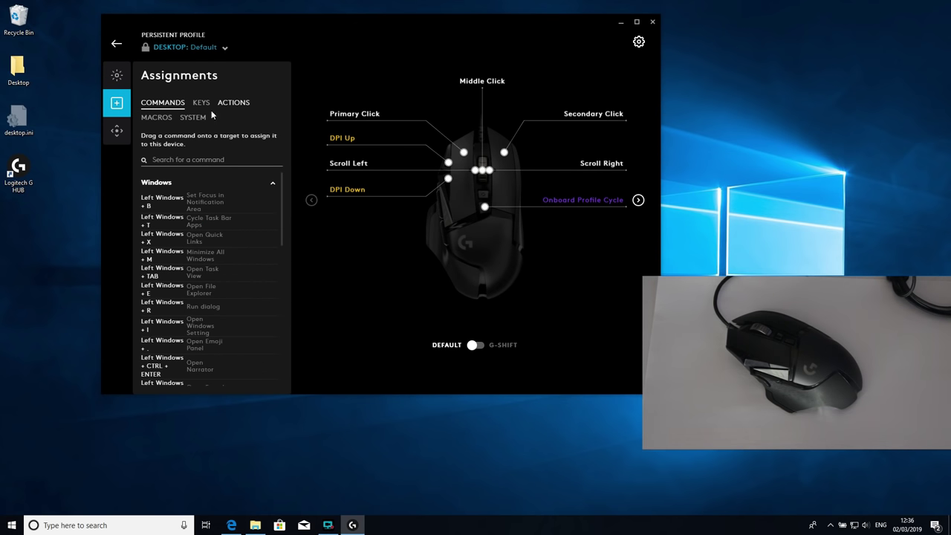
# View the MACROS tab, then the SYSTEM tab listing Media and Editing controls
pyautogui.click(156, 117)
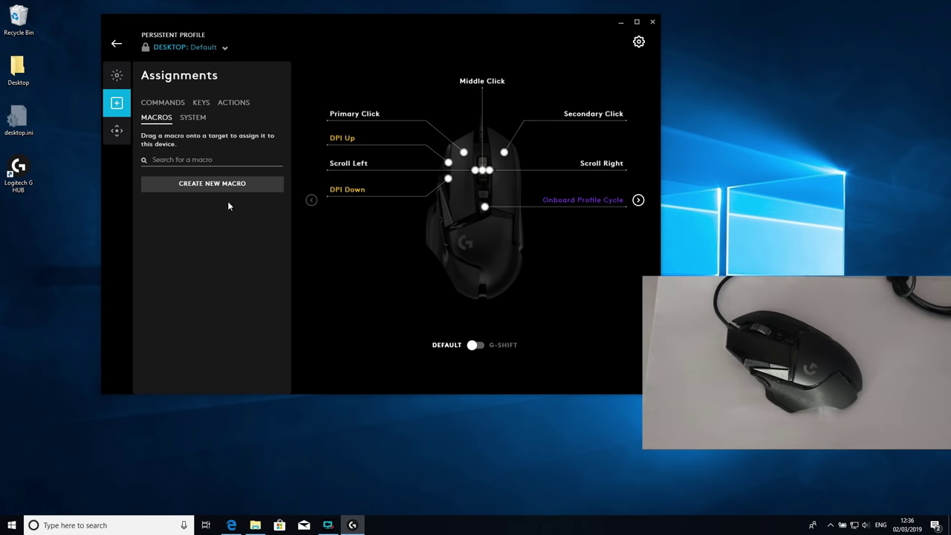
pyautogui.click(189, 117)
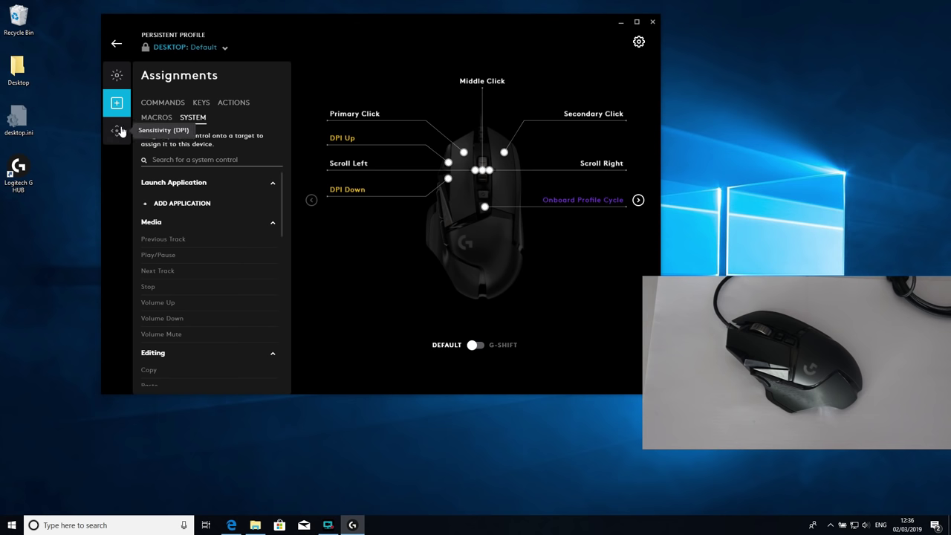
# On the Sensitivity (DPI) page, drag the 1200 DPI marker down to 800
pyautogui.click(118, 131)
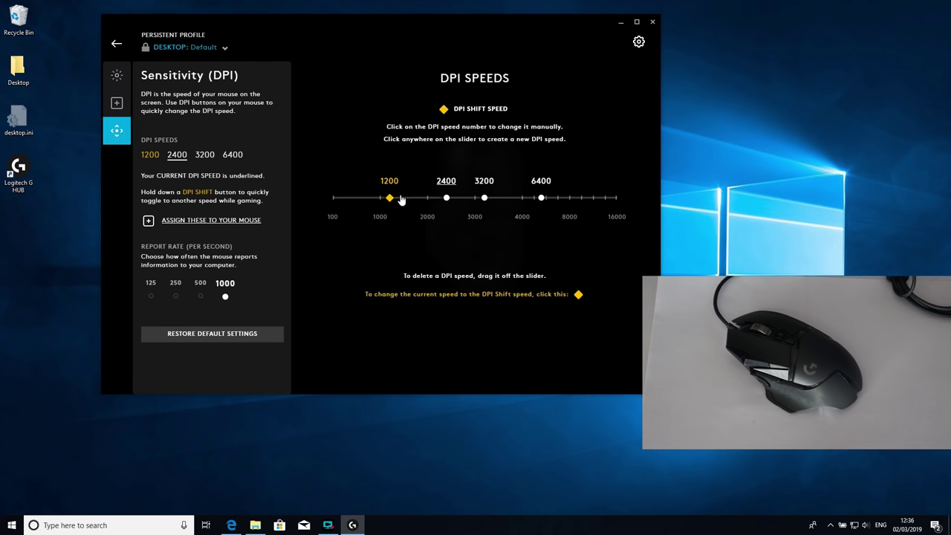
pyautogui.moveTo(390, 200)
pyautogui.mouseDown()
pyautogui.moveTo(367, 198)
pyautogui.moveTo(396, 198)
pyautogui.mouseUp()
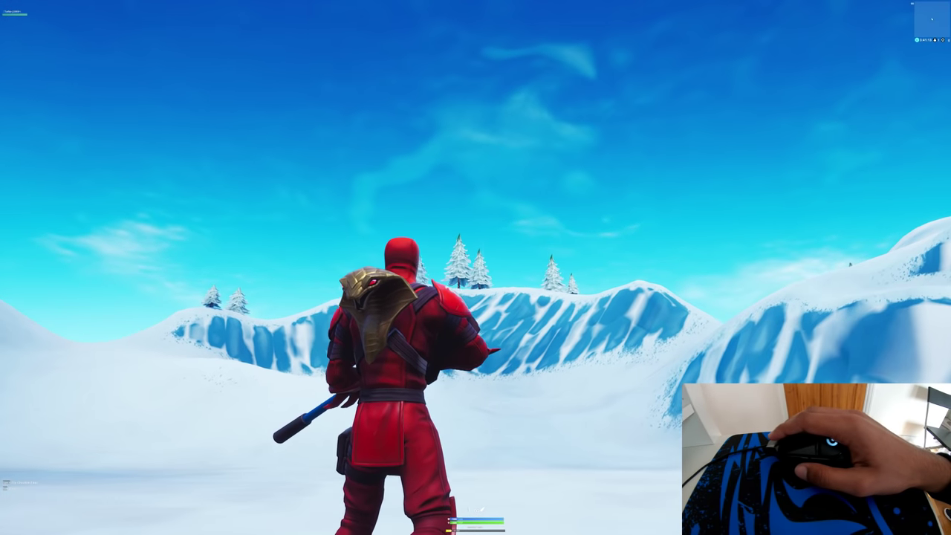
# Equip the sniper from slot 2, scope in, and fire six shots at the pine trees
pyautogui.press('2')
pyautogui.rightClick(476, 268)
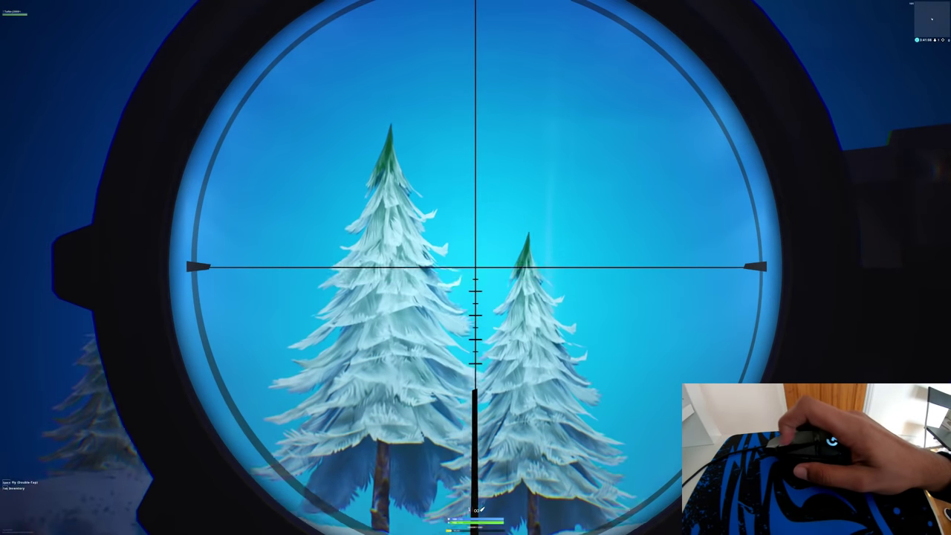
pyautogui.click(475, 268)
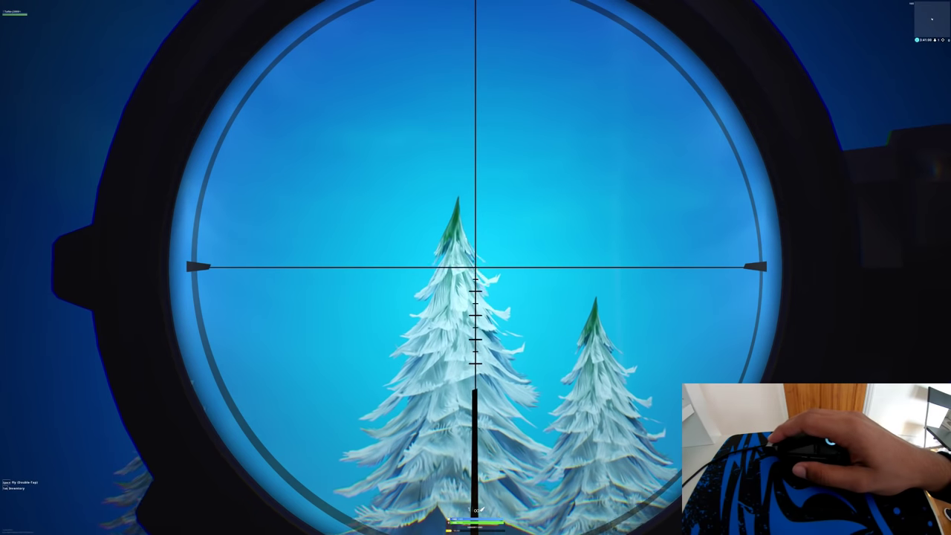
pyautogui.click(475, 268)
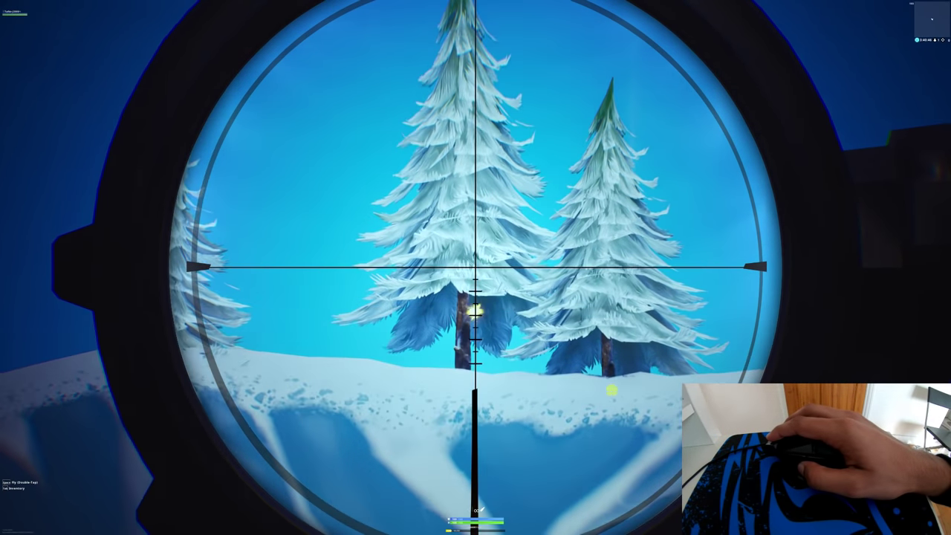
pyautogui.click(476, 268)
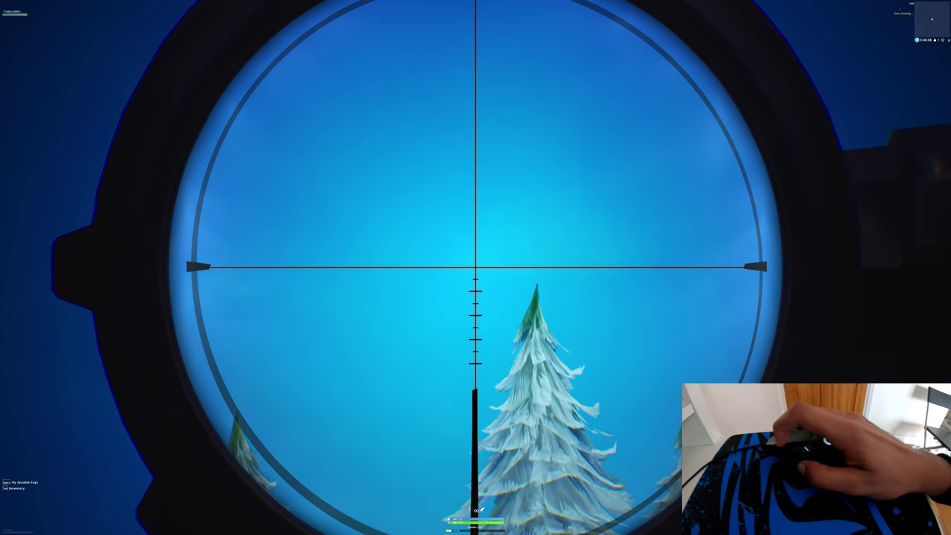
pyautogui.click(476, 267)
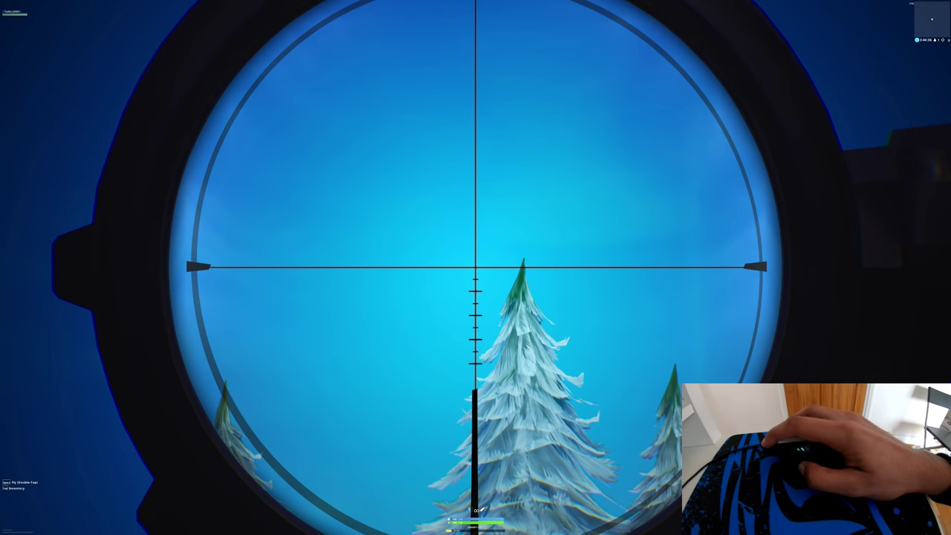
pyautogui.click(476, 268)
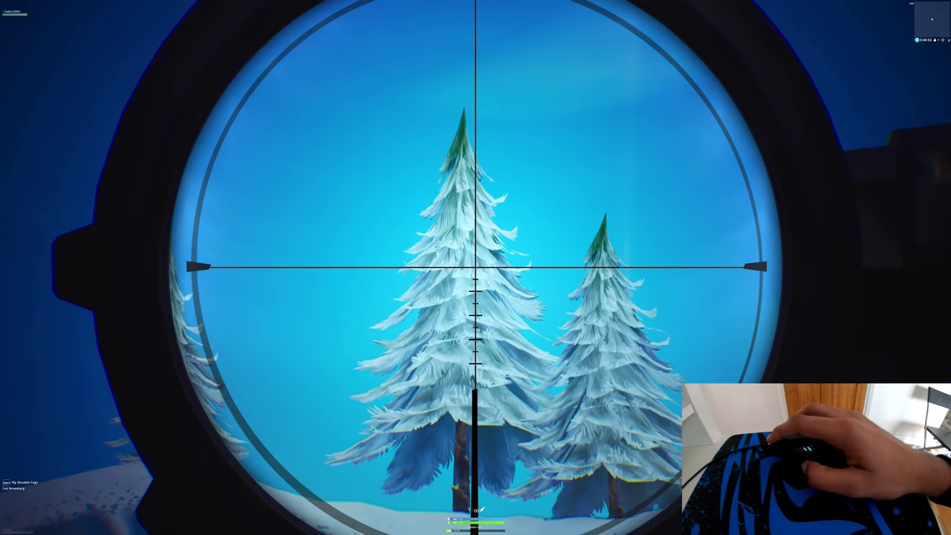
pyautogui.click(475, 267)
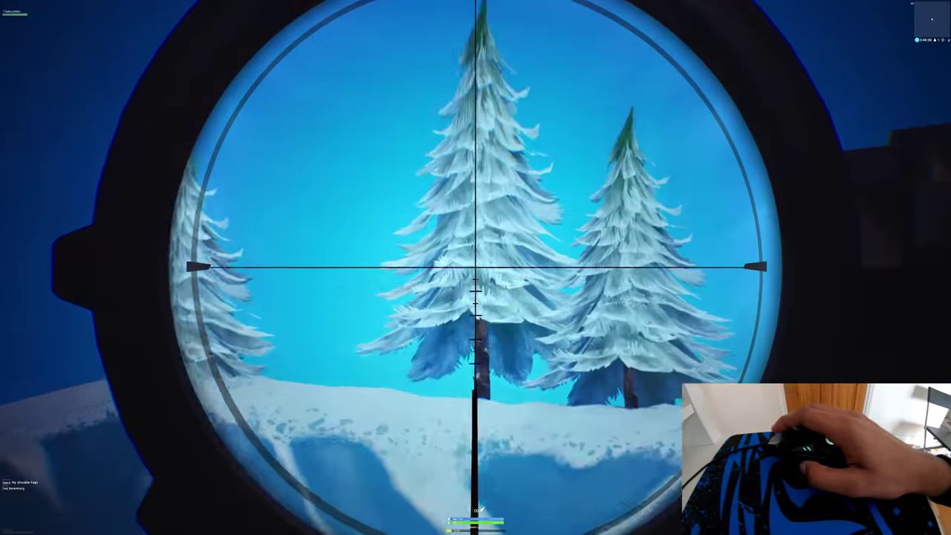